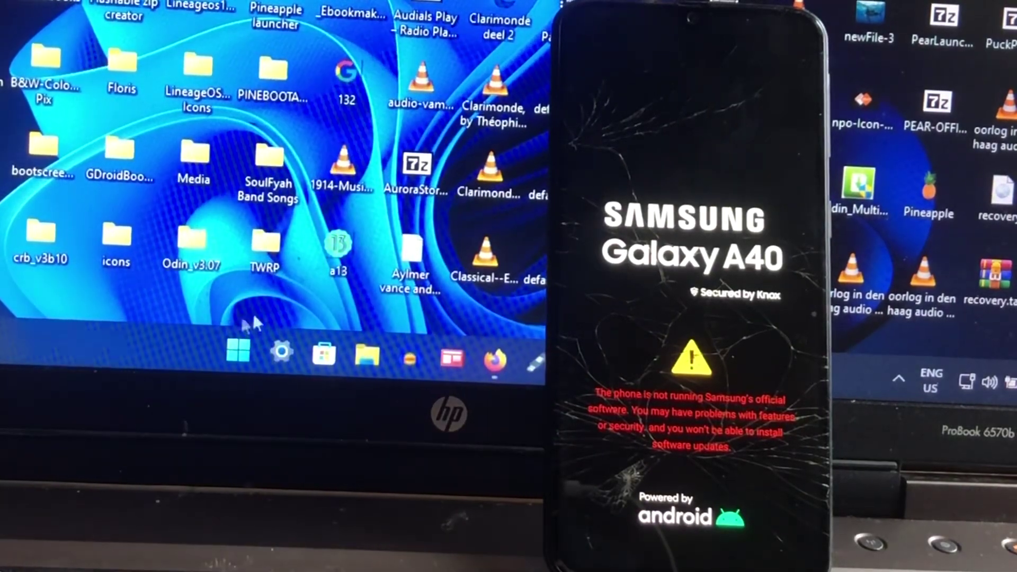
Open the Public domain proof folder, narrow it to the Boswell Sisters clips, and play one
right_click(238, 353)
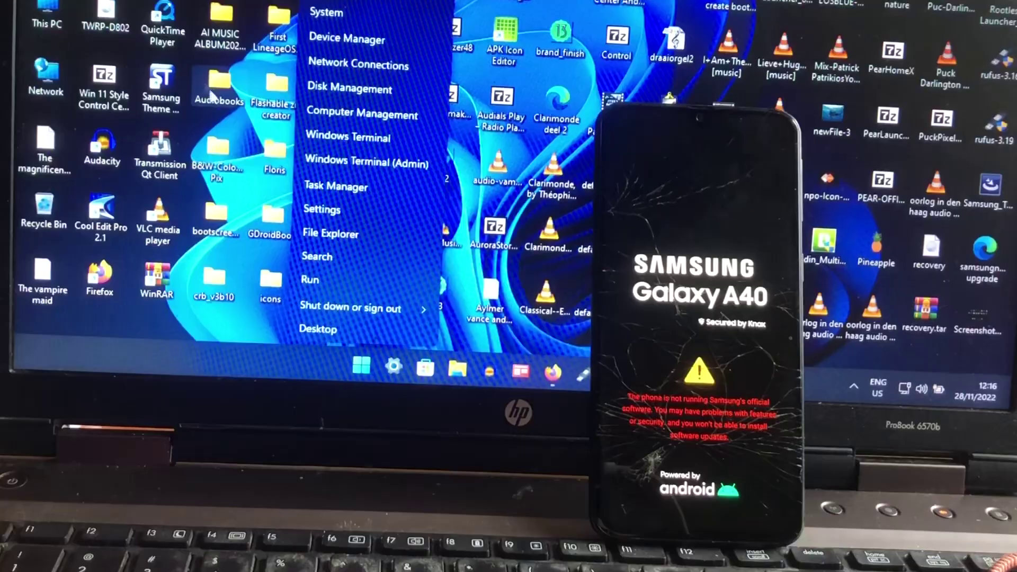
click(214, 96)
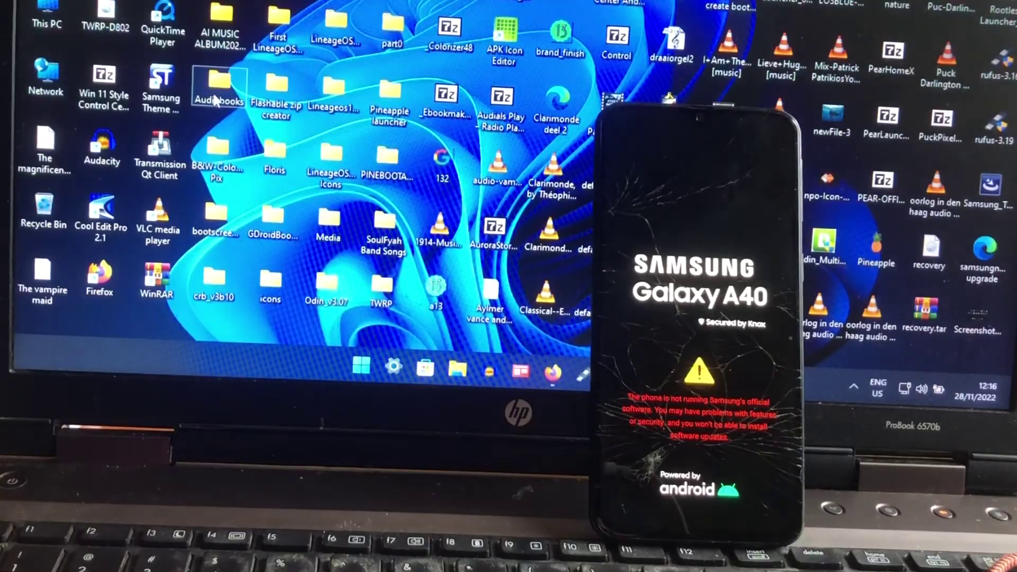
double_click(215, 99)
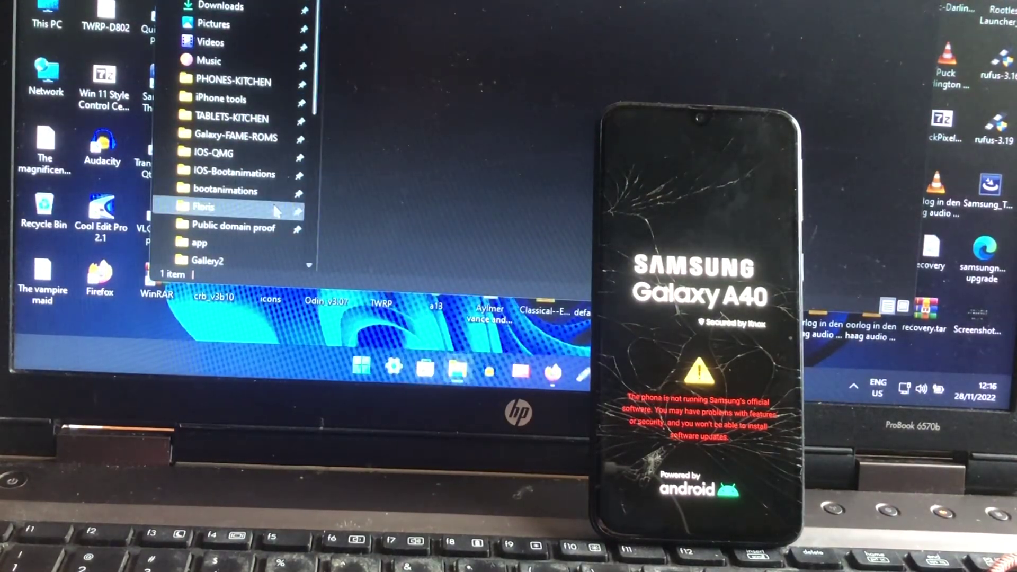
click(238, 227)
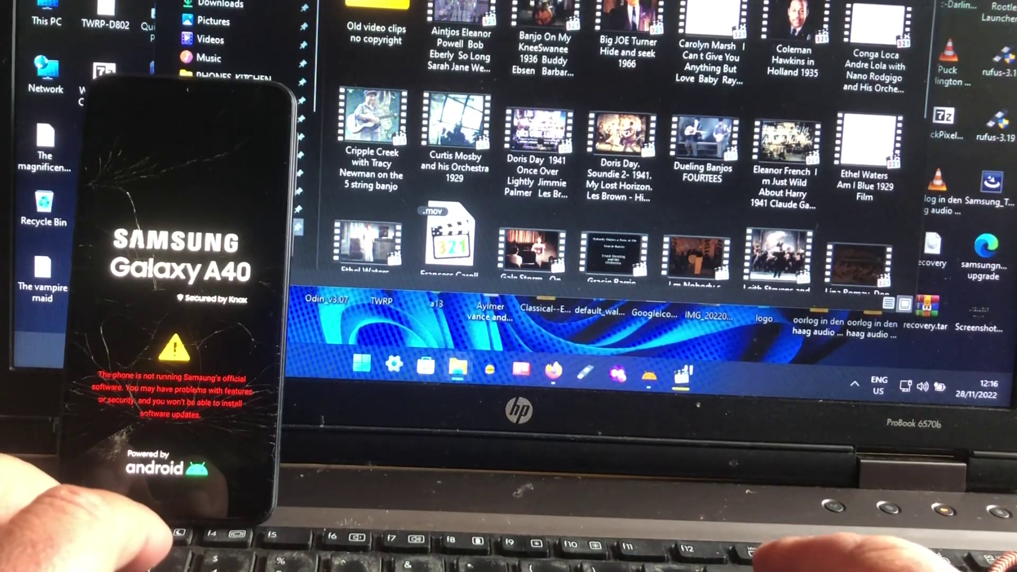
key(End)
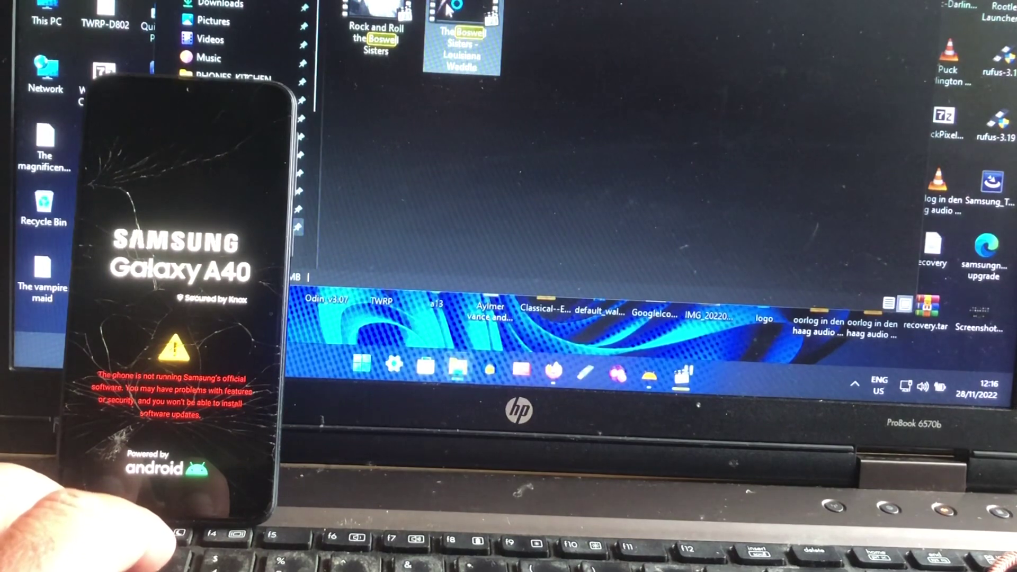
key(Return)
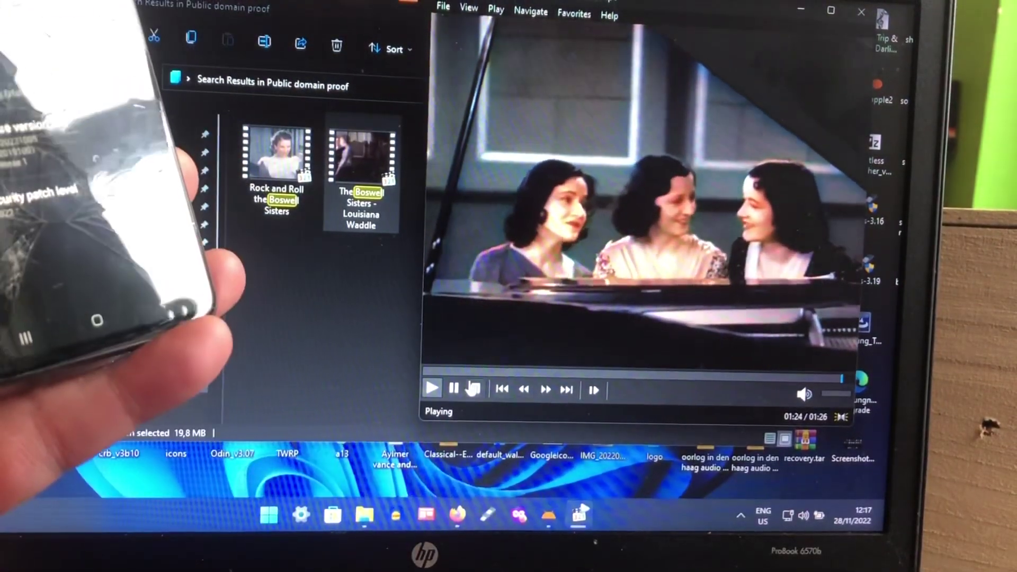
Restart the 1:26 Boswell Sisters clip from the beginning in MPC-HC
click(434, 389)
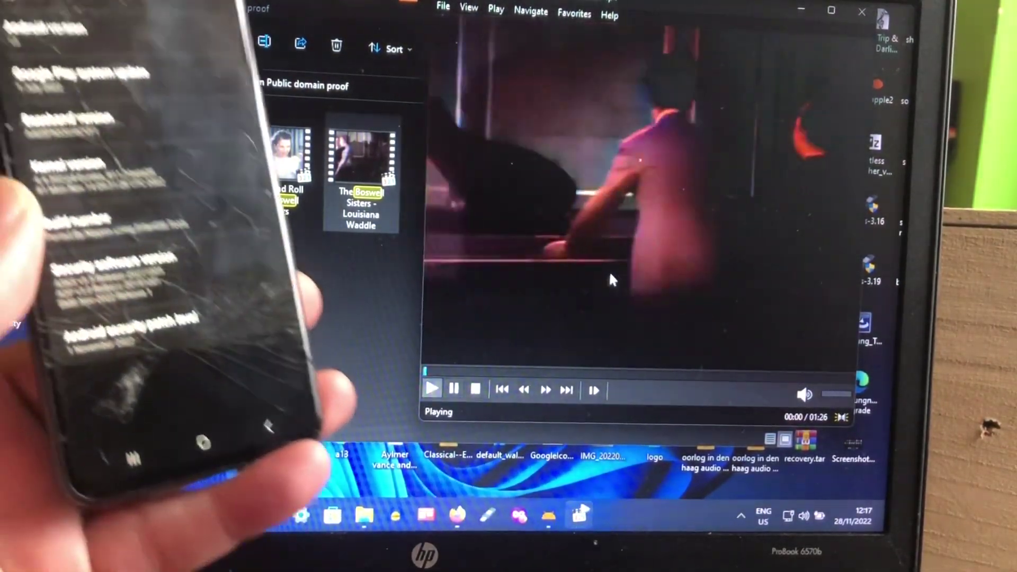